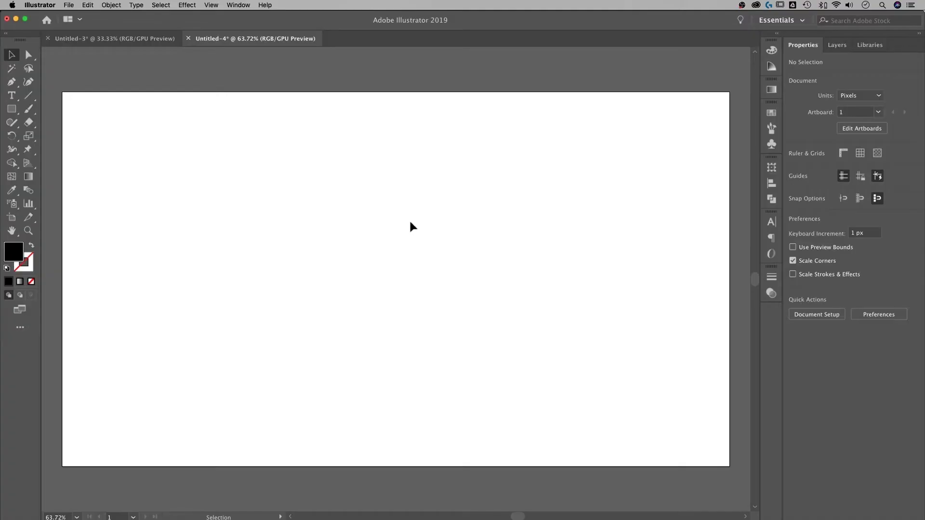
Switch to the Type tool to add text
key(t)
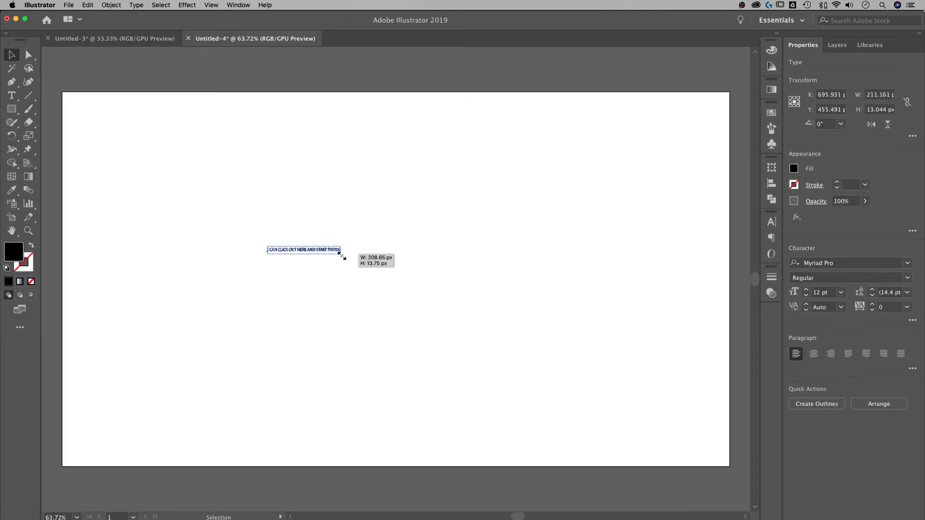
Scale the text line up to about 65.56 pt and move it left and up on the artboard
drag(342, 255, 672, 424)
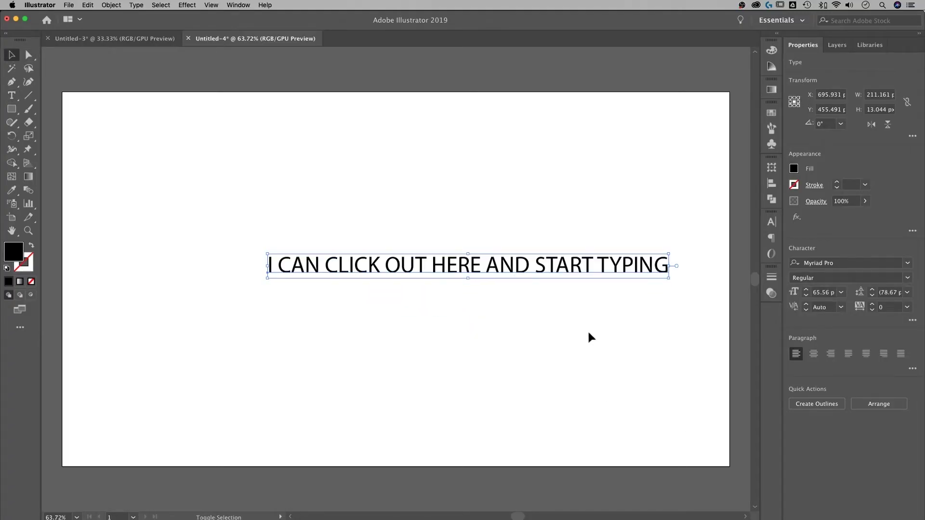
drag(569, 273, 499, 262)
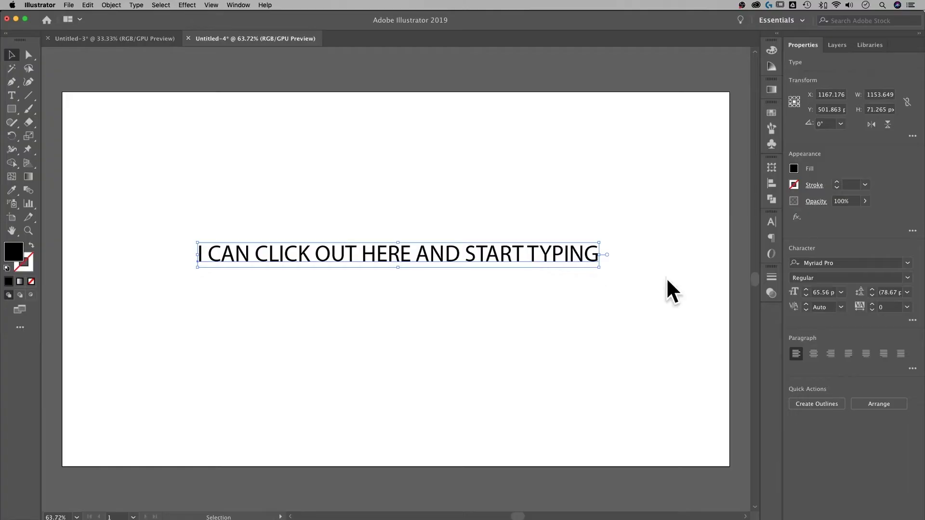
click(842, 263)
Change the text's font to BRUX, then reselect the text object
text(bru)
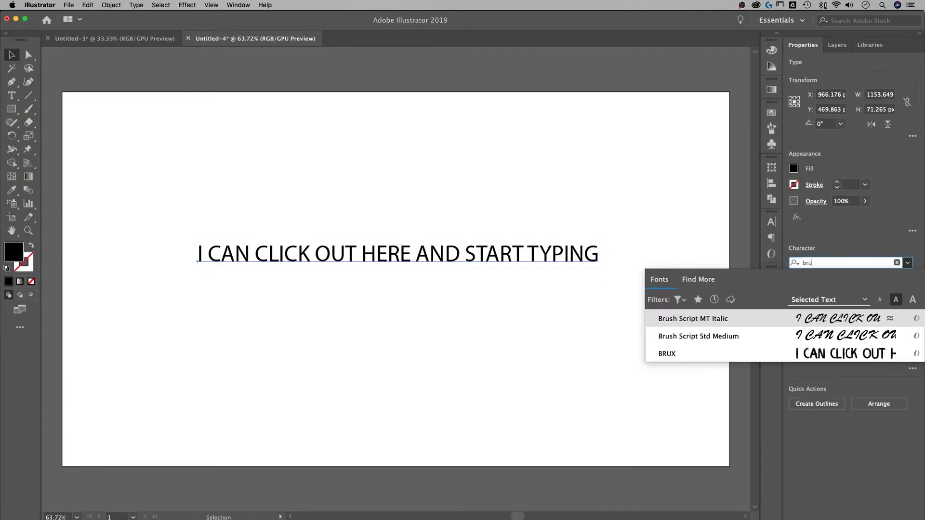
key(Down)
key(Down)
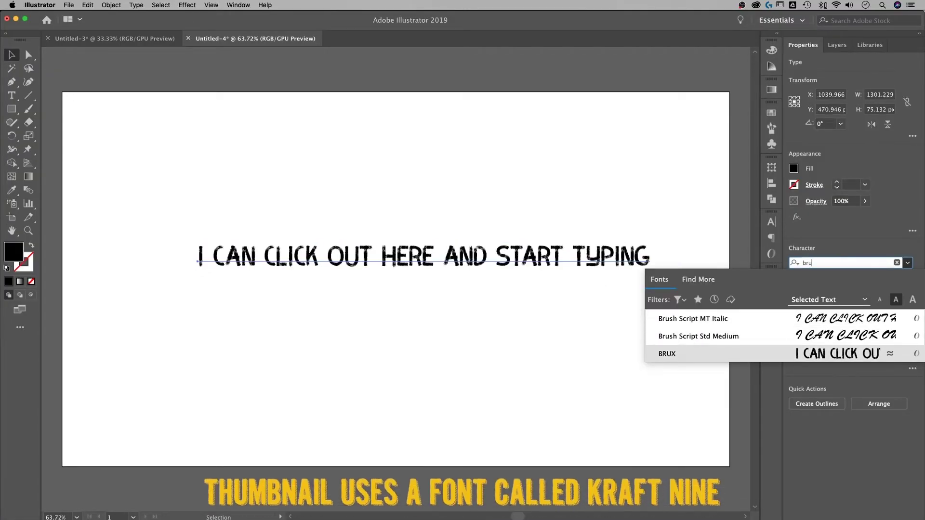
key(Return)
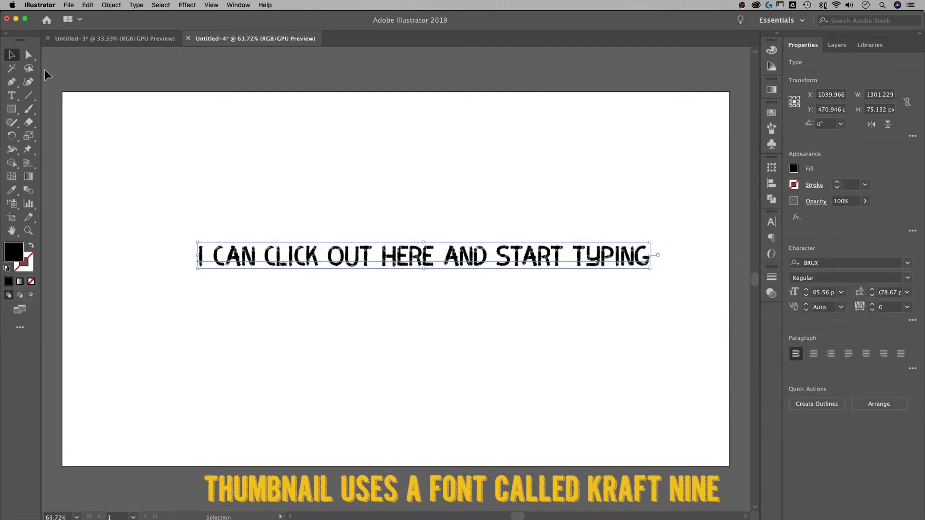
click(484, 147)
click(650, 260)
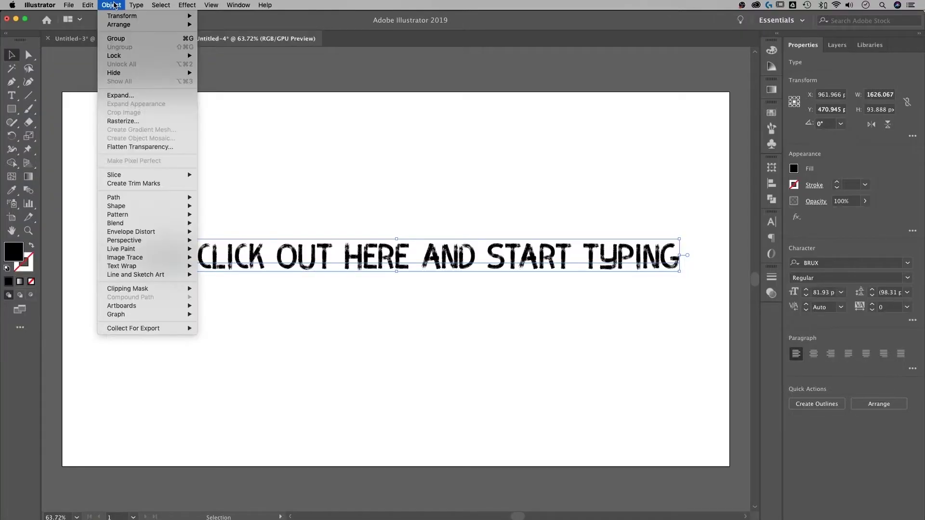
Bring up the Object > Transform submenu to reach Shear
mouse_move(114, 16)
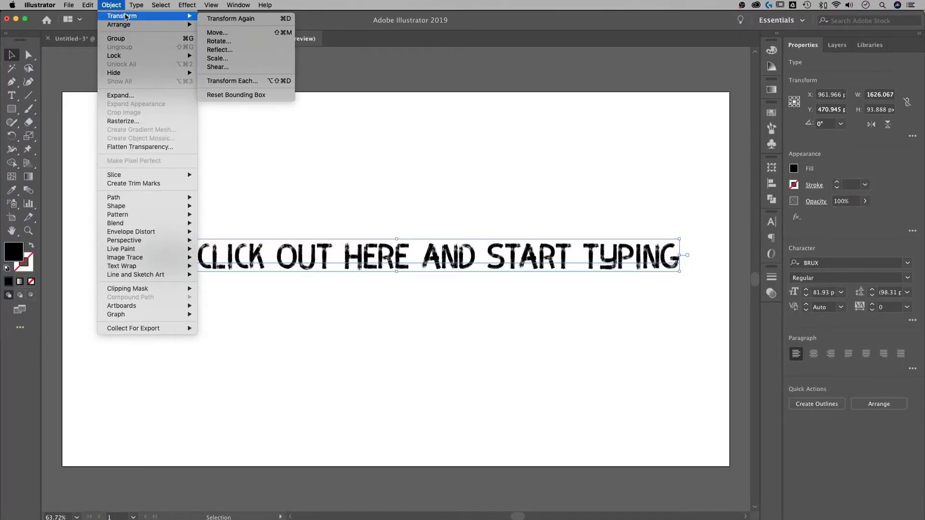
Apply a 353° vertical shear to the text after previewing angles between 342° and 356°
click(237, 67)
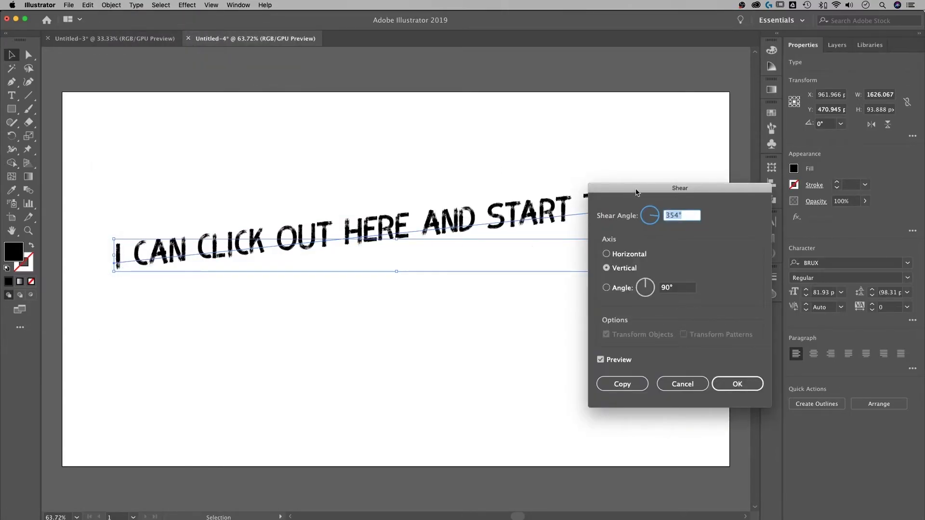
drag(636, 192, 603, 178)
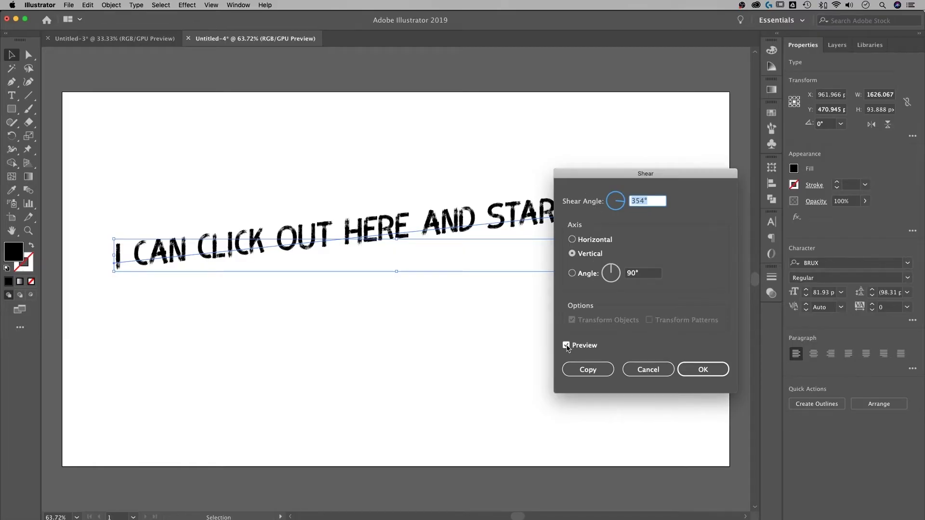
click(567, 346)
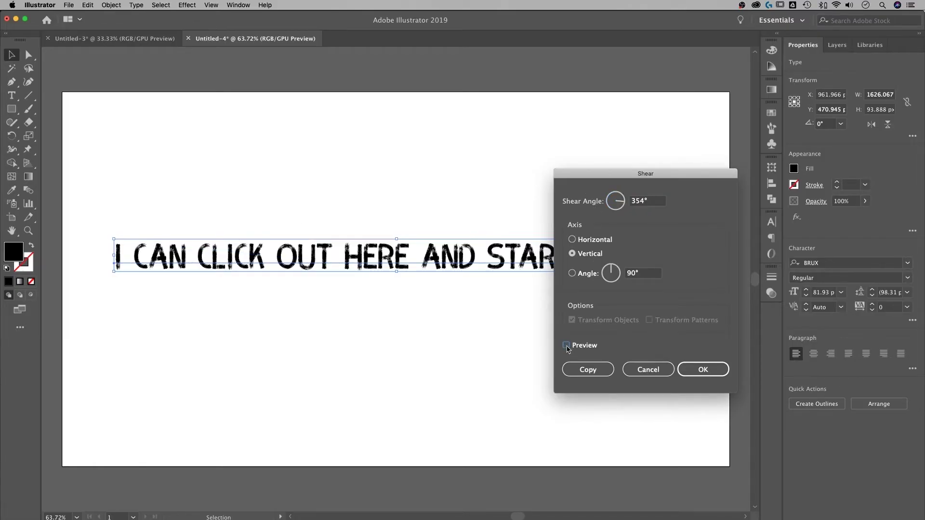
click(566, 346)
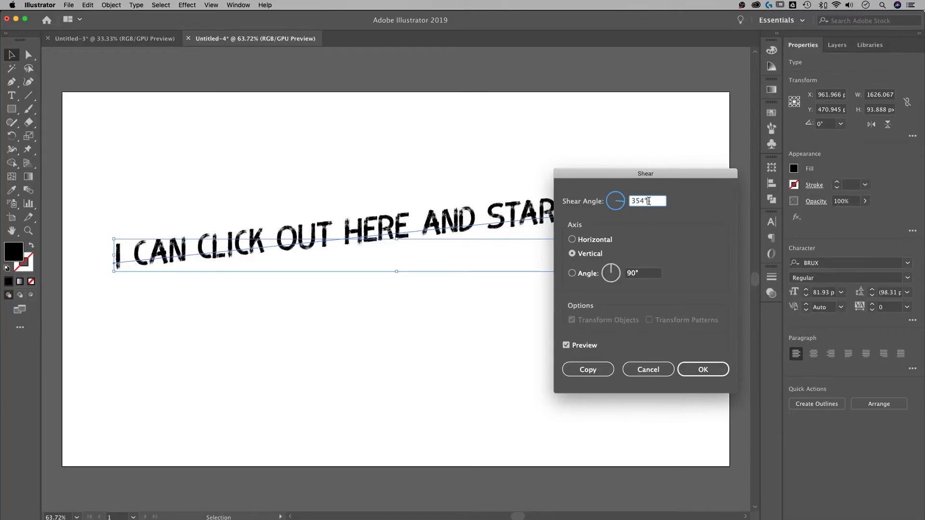
key(Up)
key(Up)
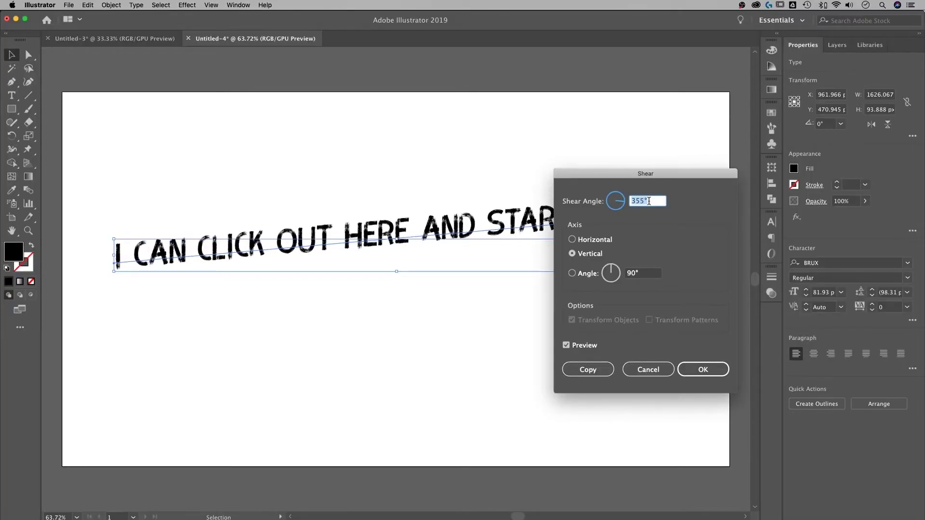
drag(653, 180, 804, 155)
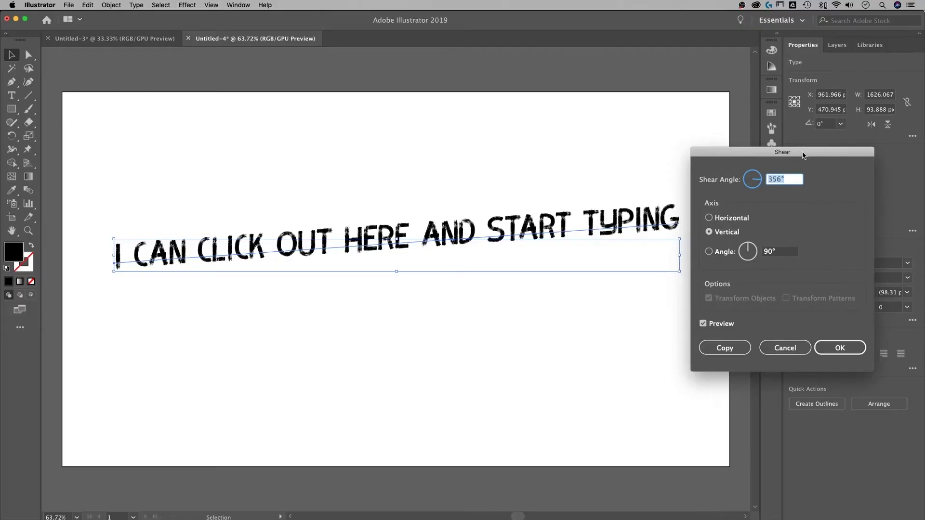
key(Down)
key(Down)
key(Down)
key(Down)
key(Down)
key(Down)
key(Down)
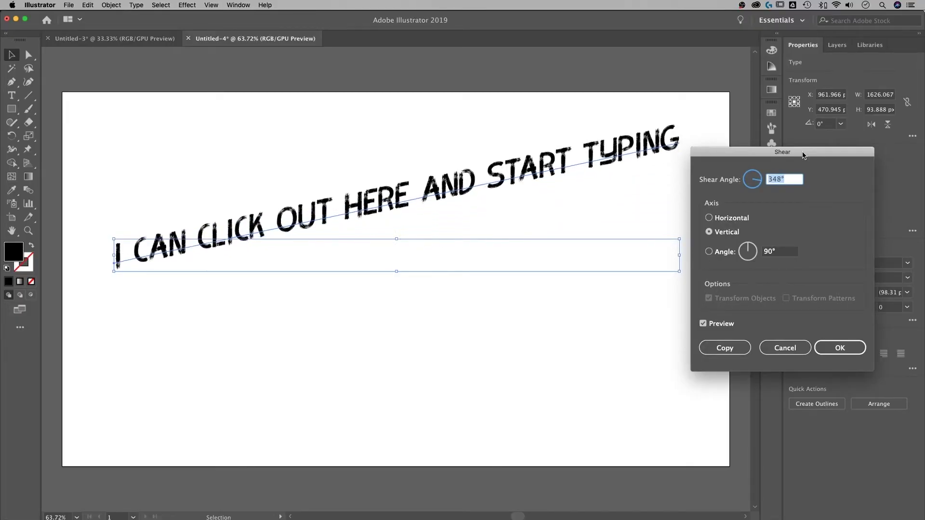
key(Down)
key(Down)
key(Down)
key(Down)
key(Down)
key(Down)
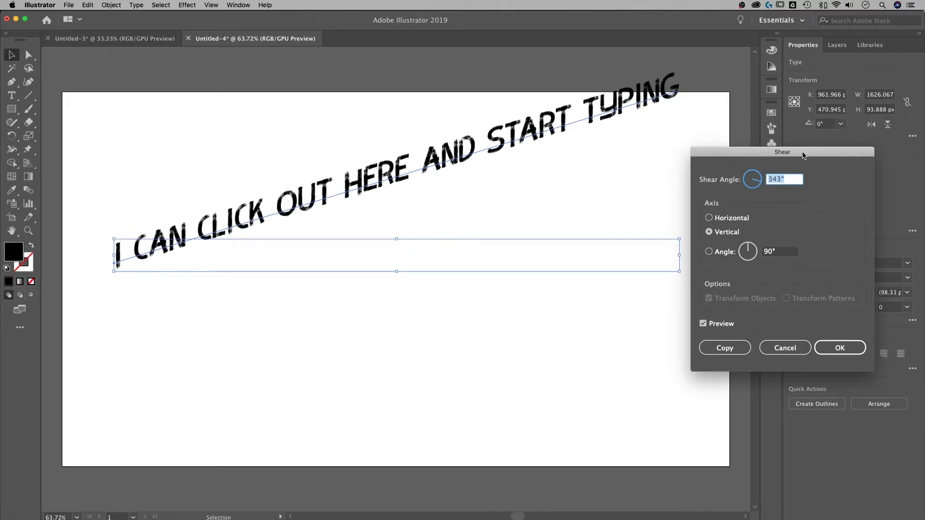
key(Down)
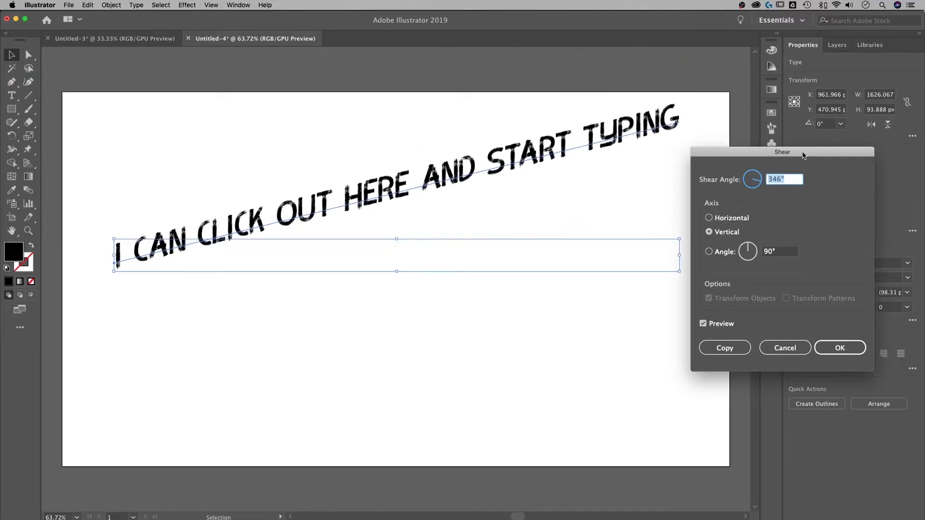
key(Up)
key(Up)
key(Up)
key(Up)
key(Up)
key(Up)
key(Up)
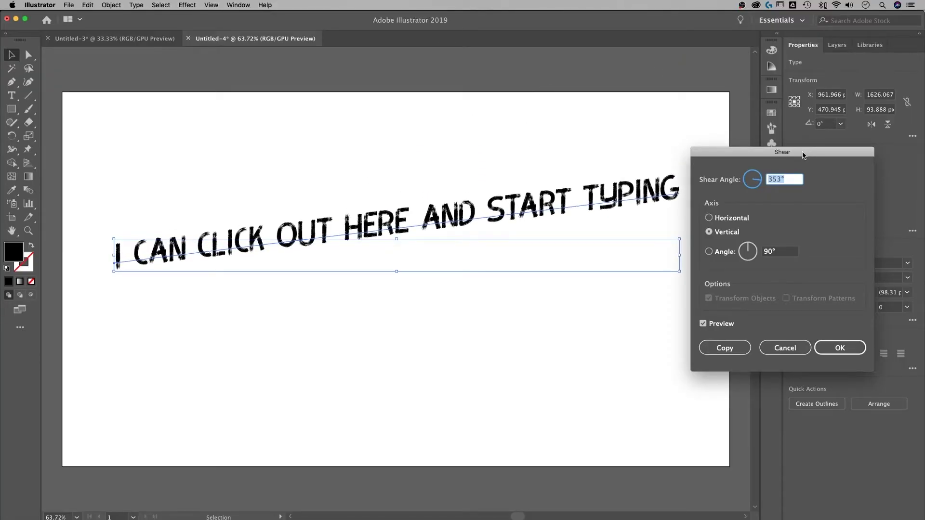
click(840, 343)
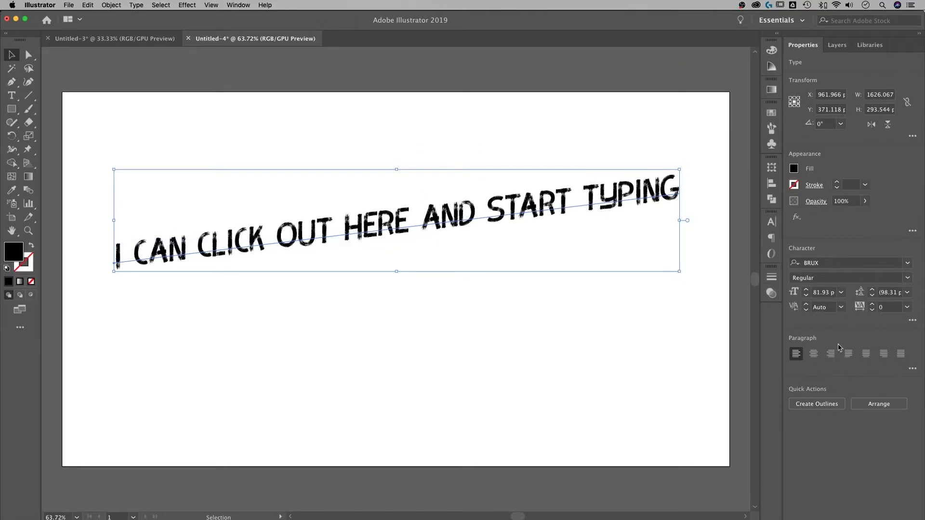
Break the text before AND so 'AND START TYPING' sits on a second line
double_click(425, 221)
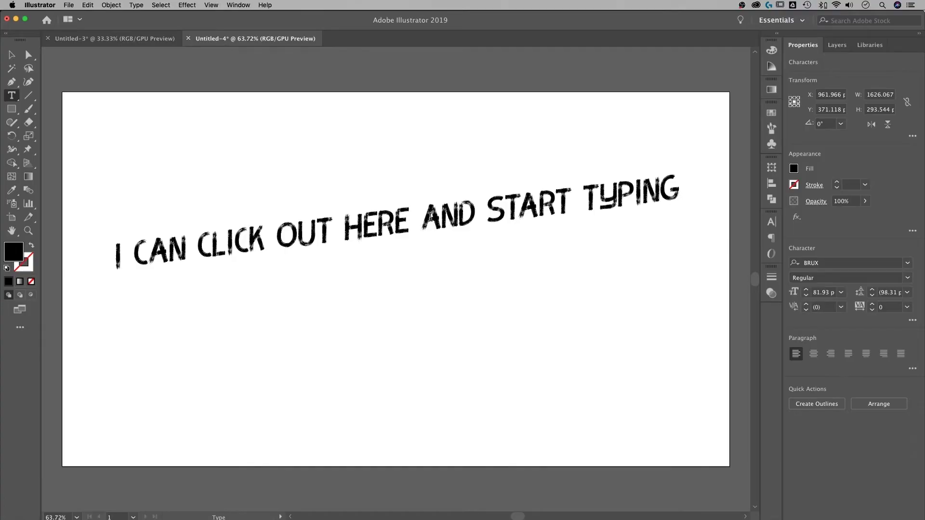
key(Return)
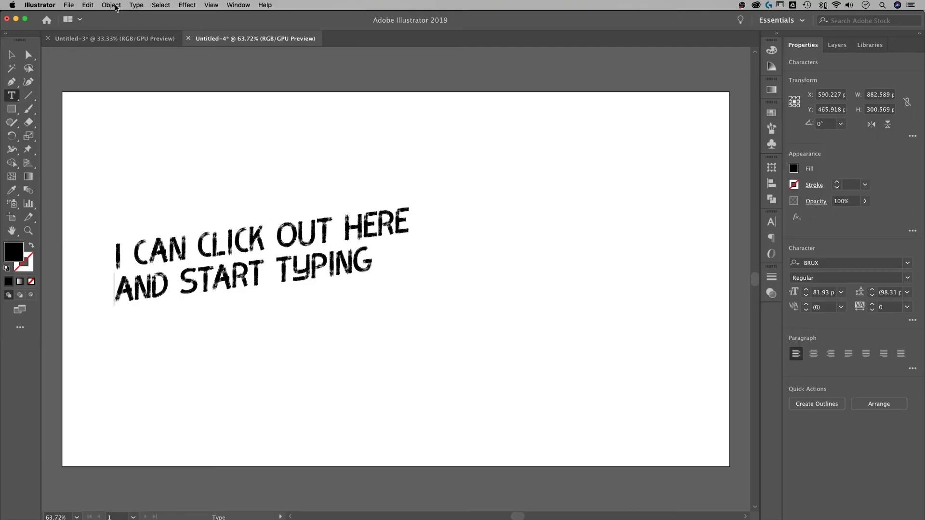
Open the Shear dialog for the two-line text and move it off to the left
click(112, 5)
mouse_move(130, 18)
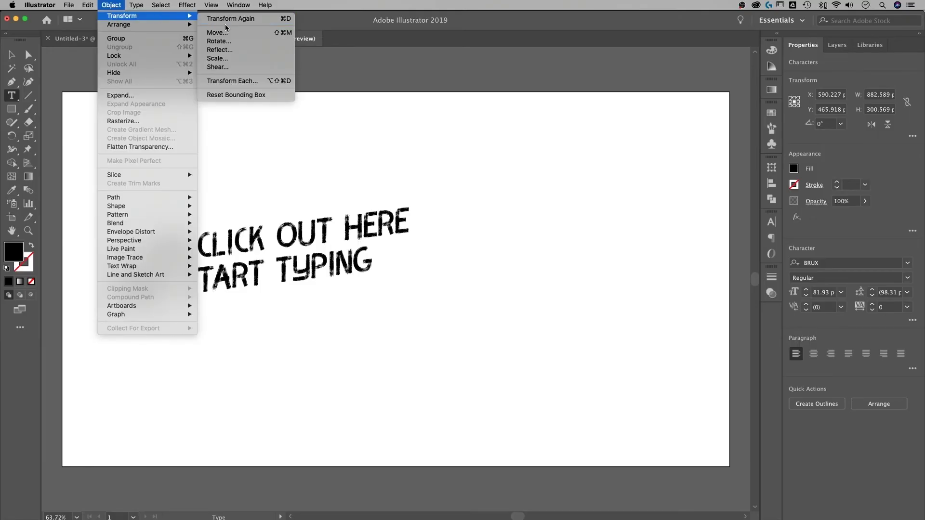
click(217, 67)
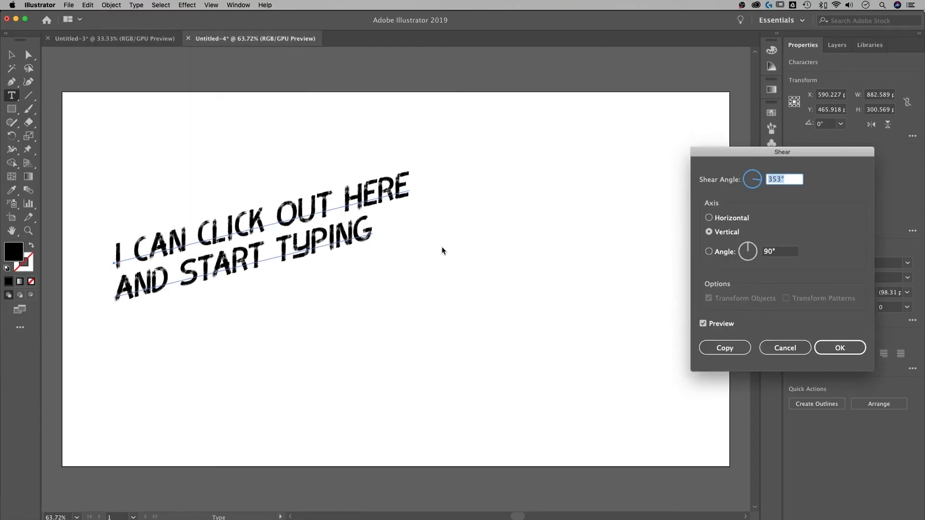
drag(753, 152, 662, 154)
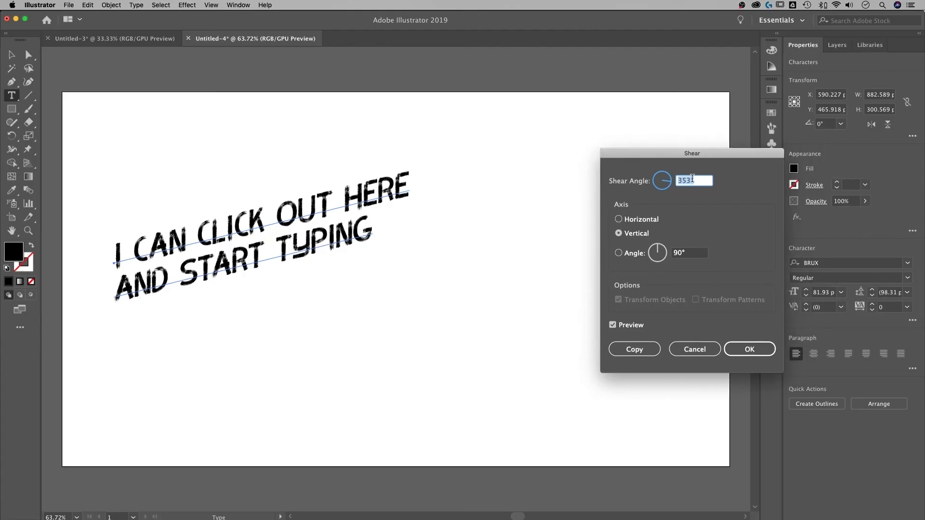
Settle the vertical shear angle at 186° so both text lines run level
key(Up)
key(Up)
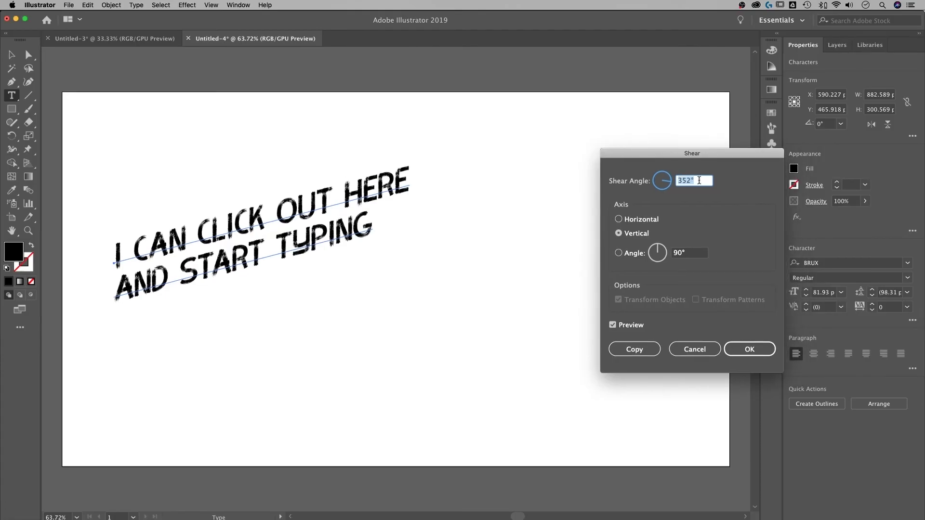
key(Up)
key(Up)
key(Up)
key(Up)
key(Up)
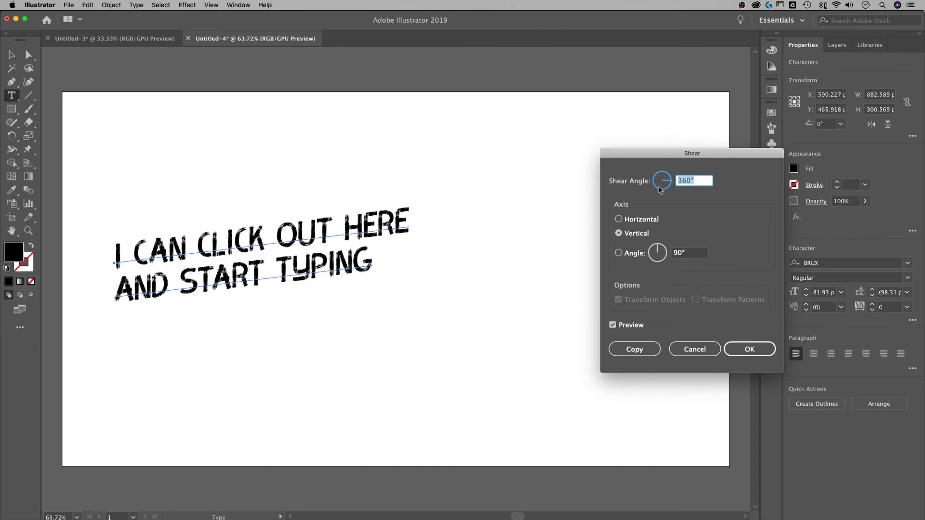
key(Down)
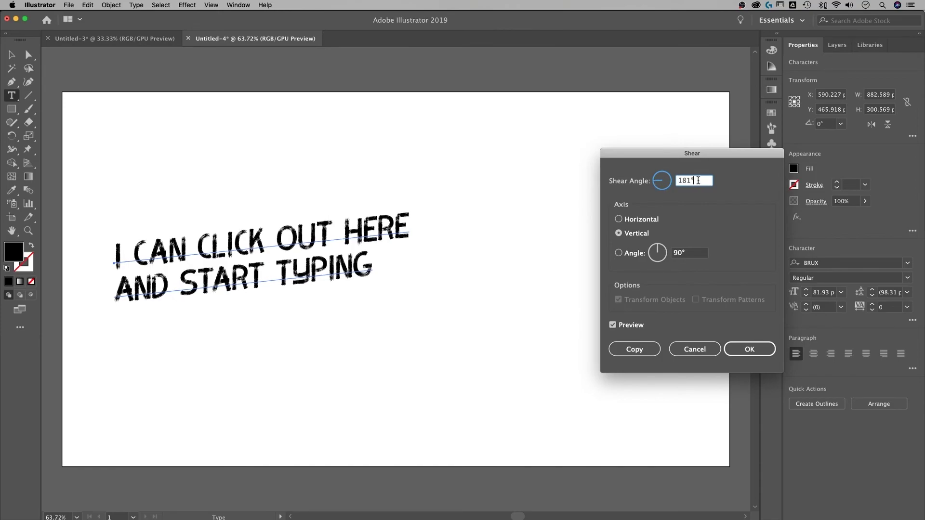
key(Up)
key(Up)
key(Up)
key(Up)
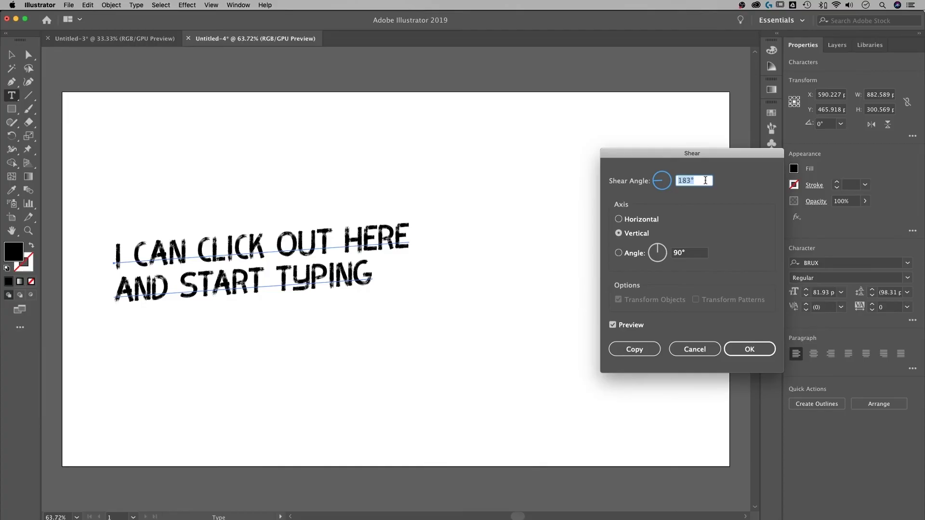
key(Up)
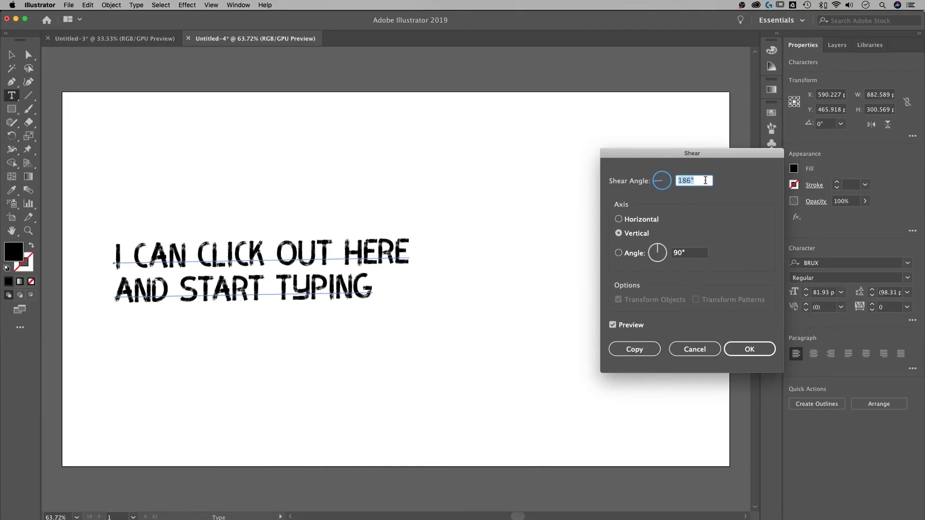
key(Up)
key(Down)
key(Up)
key(Down)
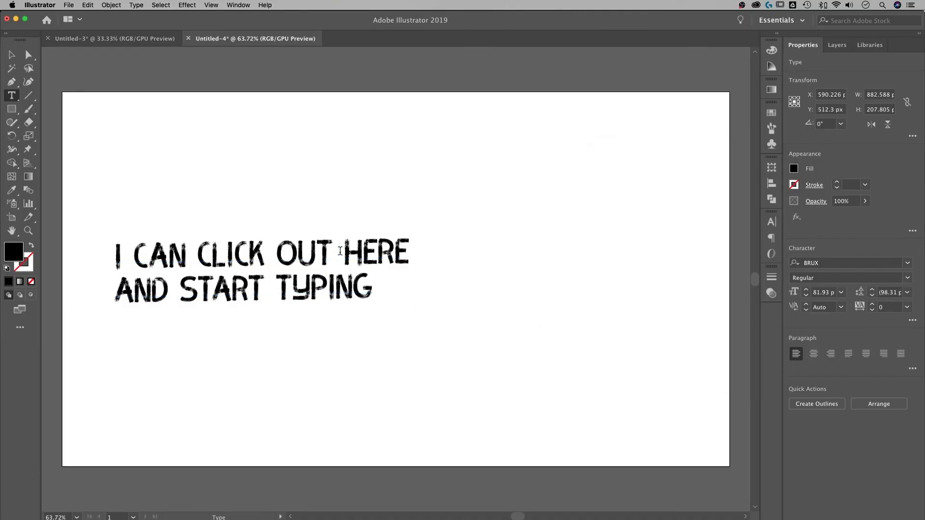
Exit text editing, leaving the whole two-line text object selected
key(Escape)
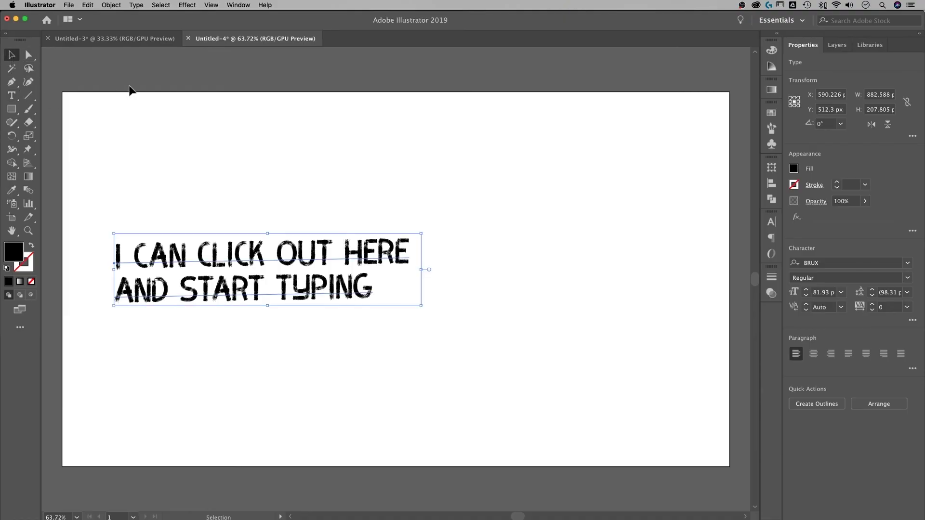